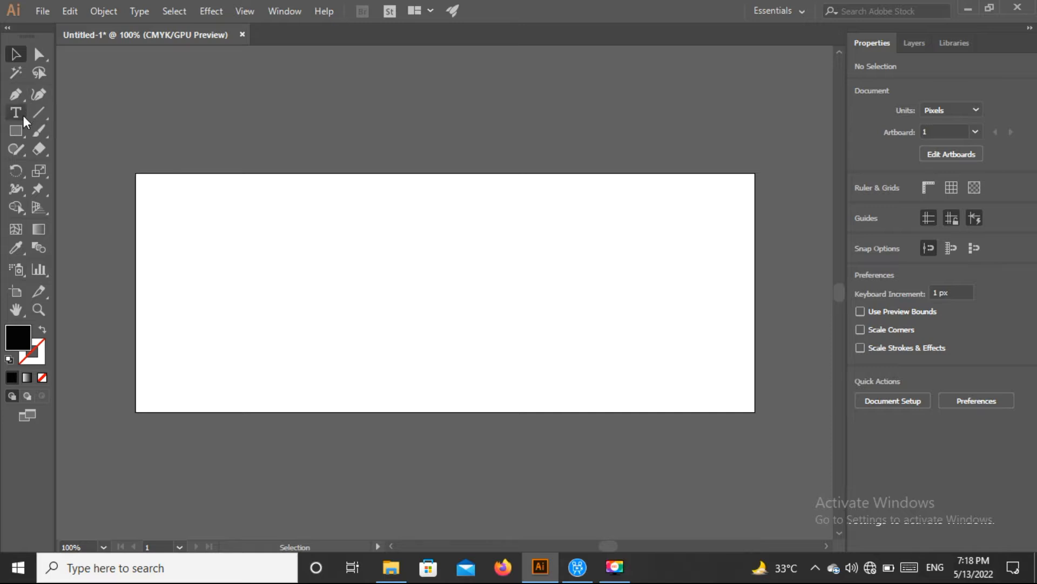
# Draw a black rectangle covering the whole artboard, 815 by 315 px.
pyautogui.moveTo(21, 131); pyautogui.dragTo(76, 133)
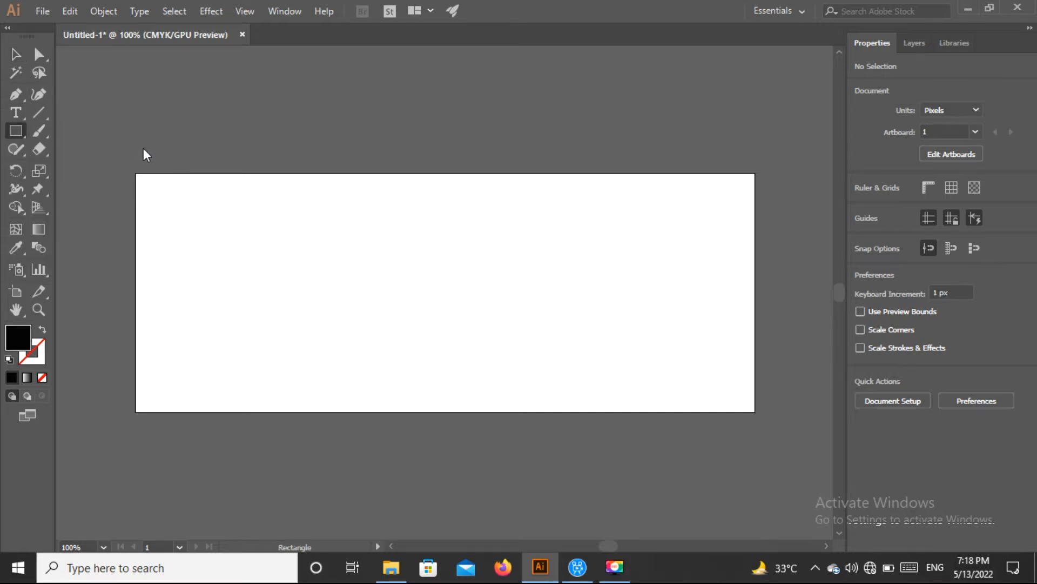
pyautogui.moveTo(135, 173)
pyautogui.mouseDown()
pyautogui.moveTo(269, 250)
pyautogui.moveTo(501, 339)
pyautogui.moveTo(581, 351)
pyautogui.mouseUp()
pyautogui.moveTo(793, 405); pyautogui.dragTo(755, 414)
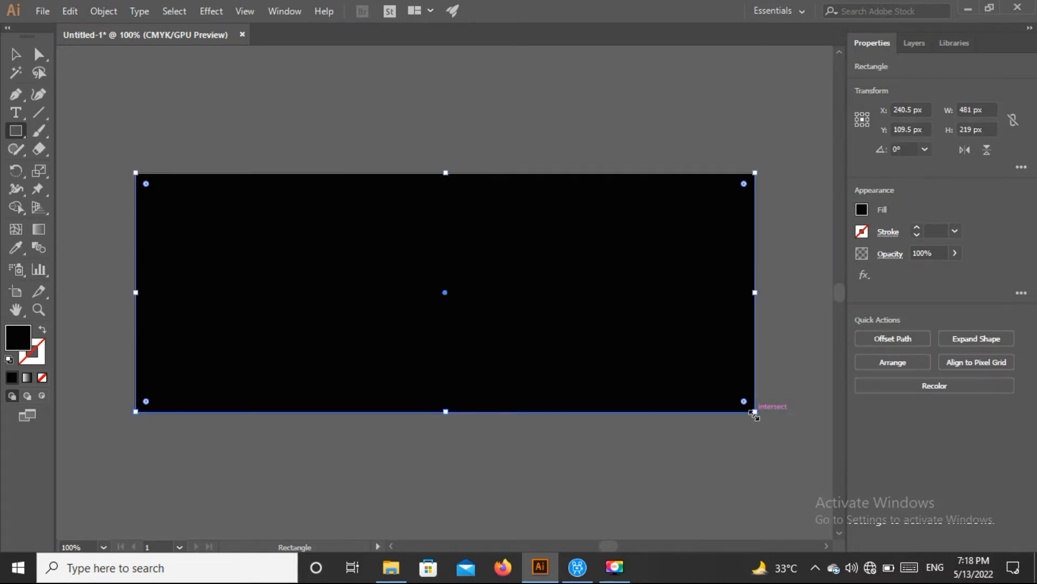
pyautogui.click(16, 54)
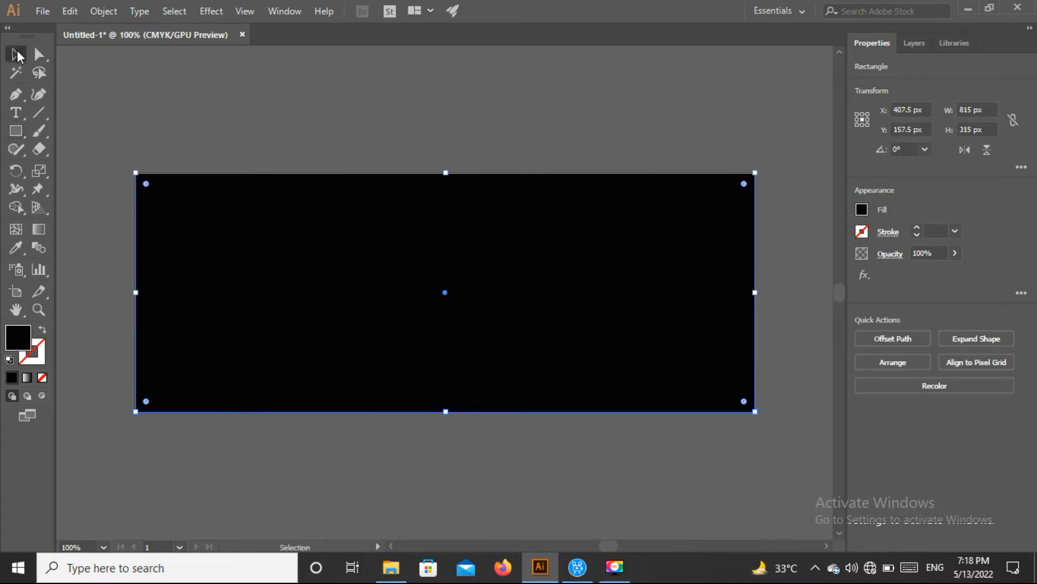
# Open the girl-trendy-look photo of the model in a checkered shirt from the All PNG folder.
pyautogui.click(36, 18)
pyautogui.press('Escape')
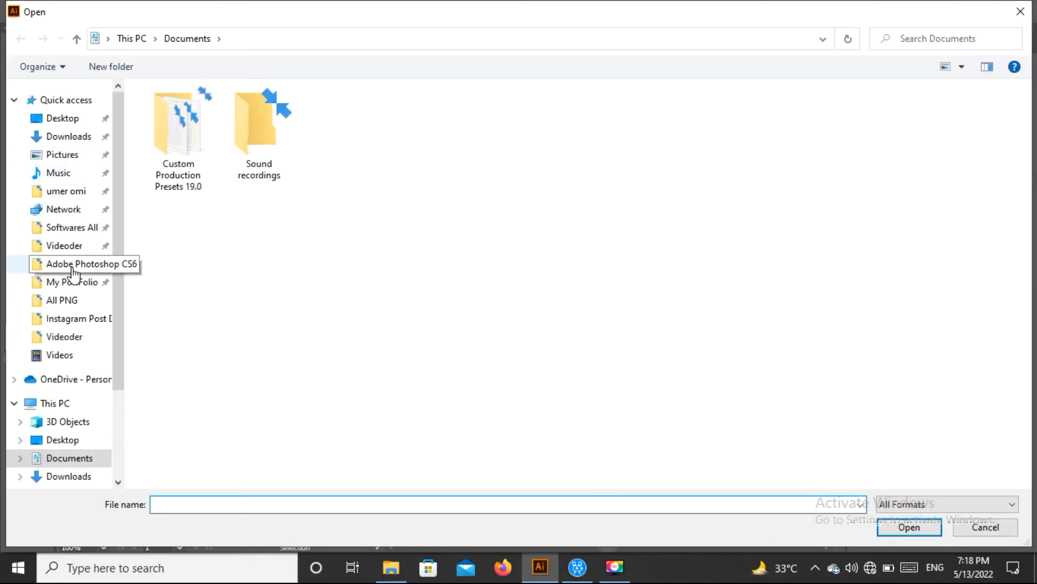
pyautogui.click(72, 306)
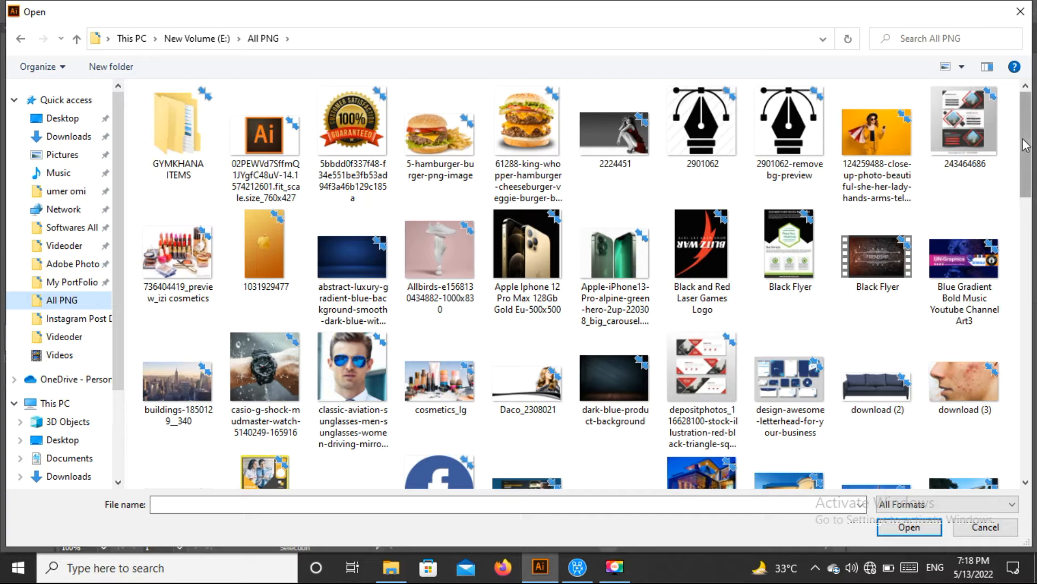
pyautogui.scroll(-10, 1025, 143)
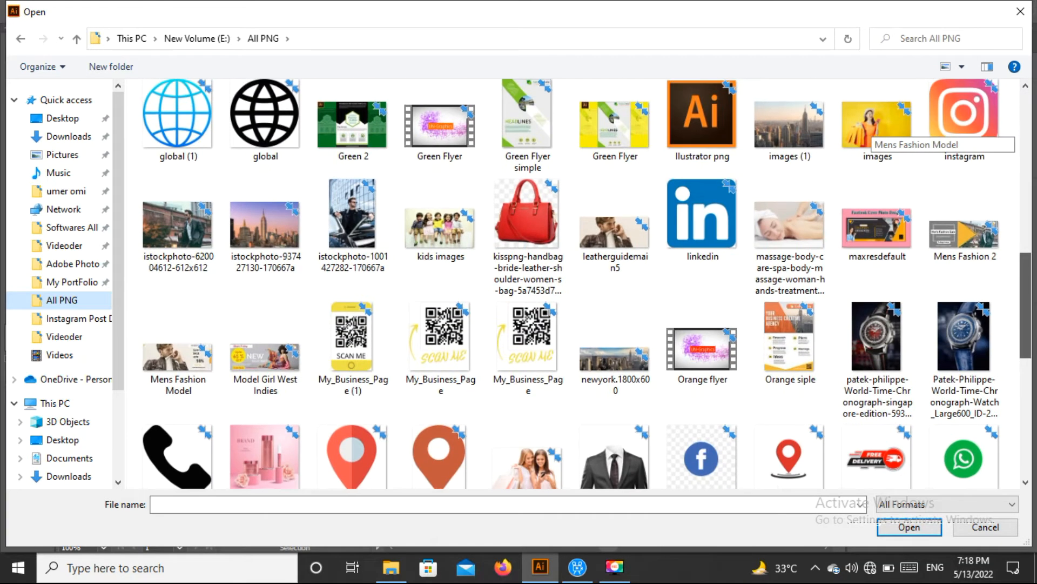
pyautogui.scroll(2, 1025, 144)
pyautogui.scroll(2, 1025, 144)
pyautogui.click(965, 254)
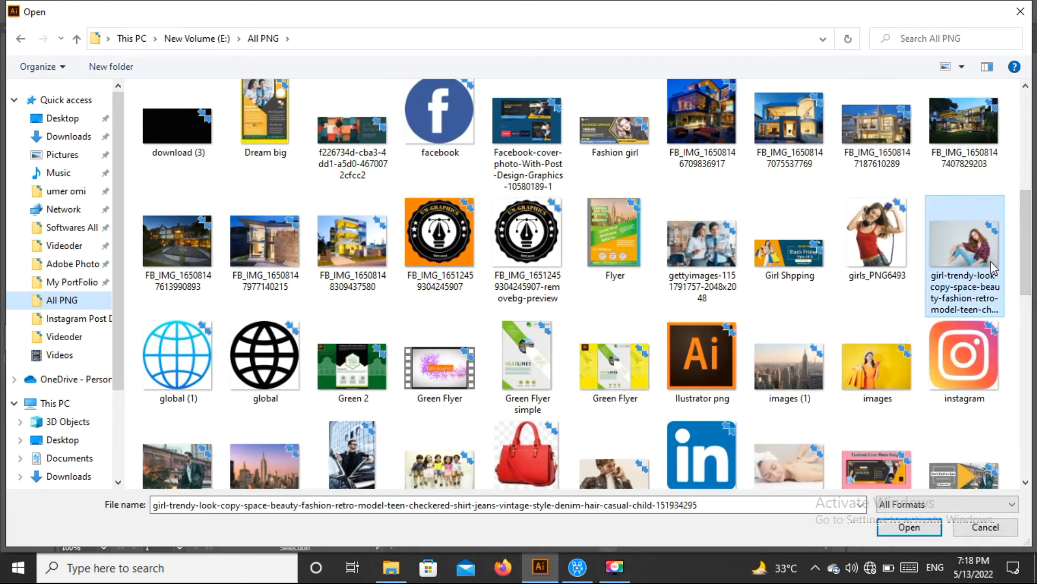
pyautogui.click(931, 527)
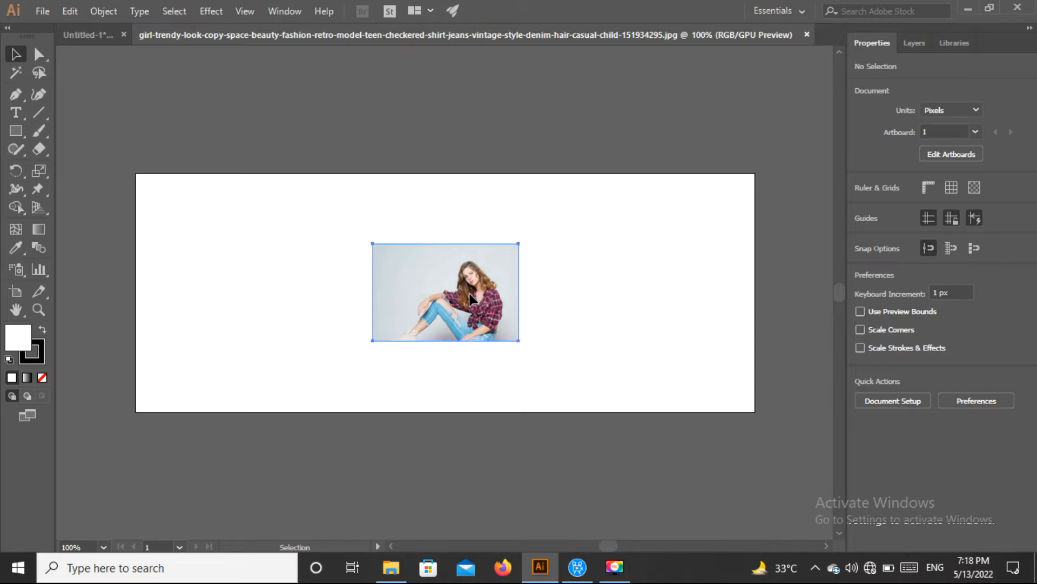
# Bring the model photo into the Untitled-1 document and enlarge it to about 473 by 316 px, flush with the artboard's right edge.
pyautogui.moveTo(469, 299); pyautogui.dragTo(135, 70)
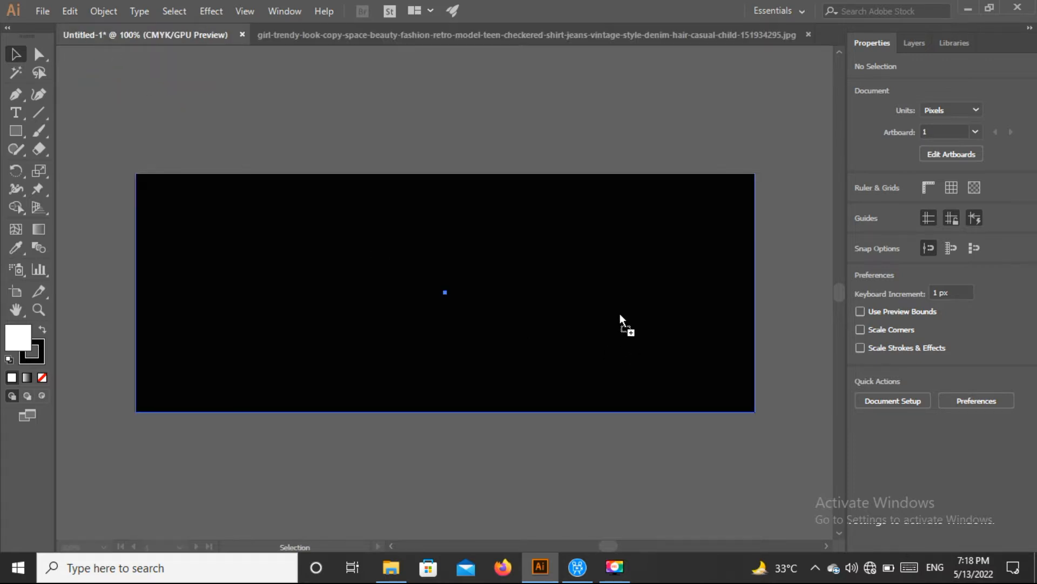
pyautogui.moveTo(616, 312); pyautogui.dragTo(732, 402)
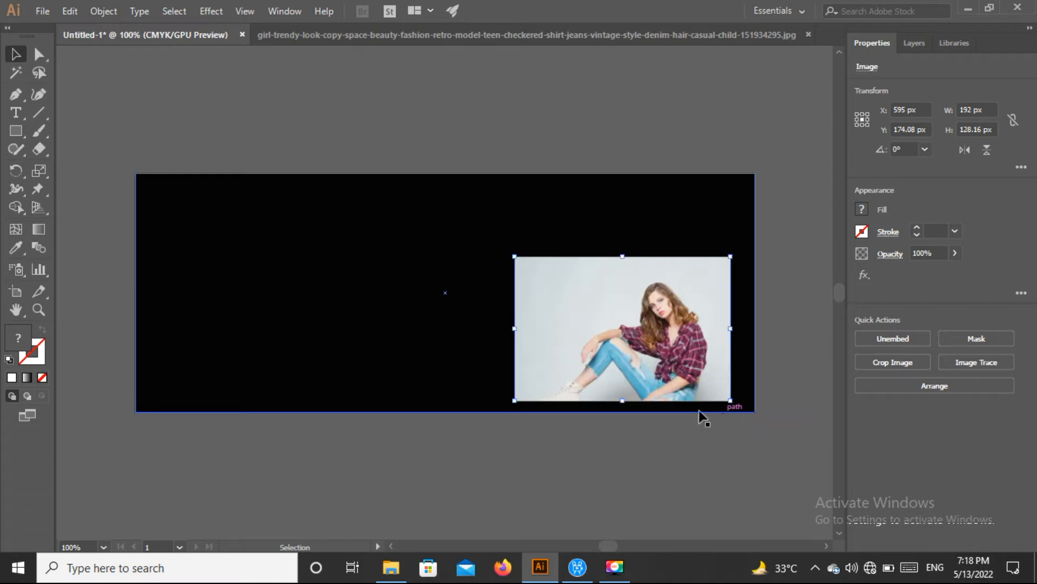
pyautogui.moveTo(660, 372); pyautogui.dragTo(683, 290)
pyautogui.moveTo(539, 317); pyautogui.dragTo(397, 416)
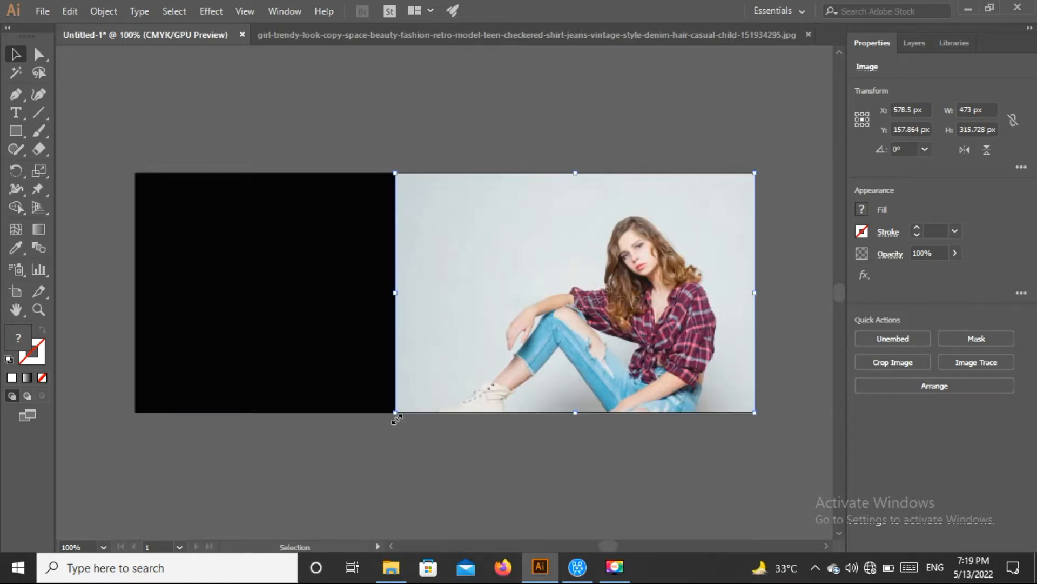
# Fill the background rectangle with the light grey sampled from the photo's backdrop using the Eyedropper.
pyautogui.click(336, 235)
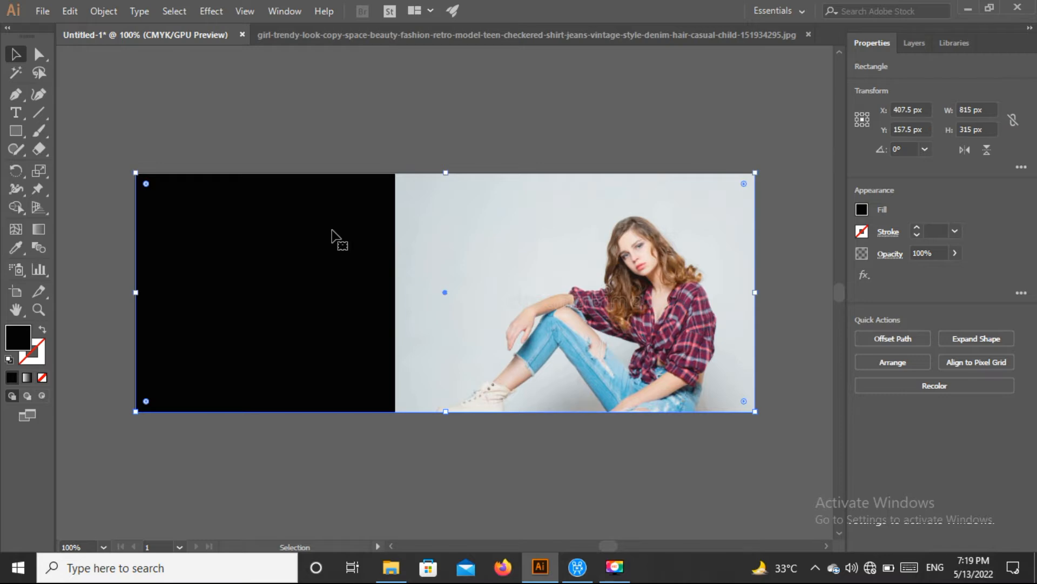
pyautogui.click(16, 246)
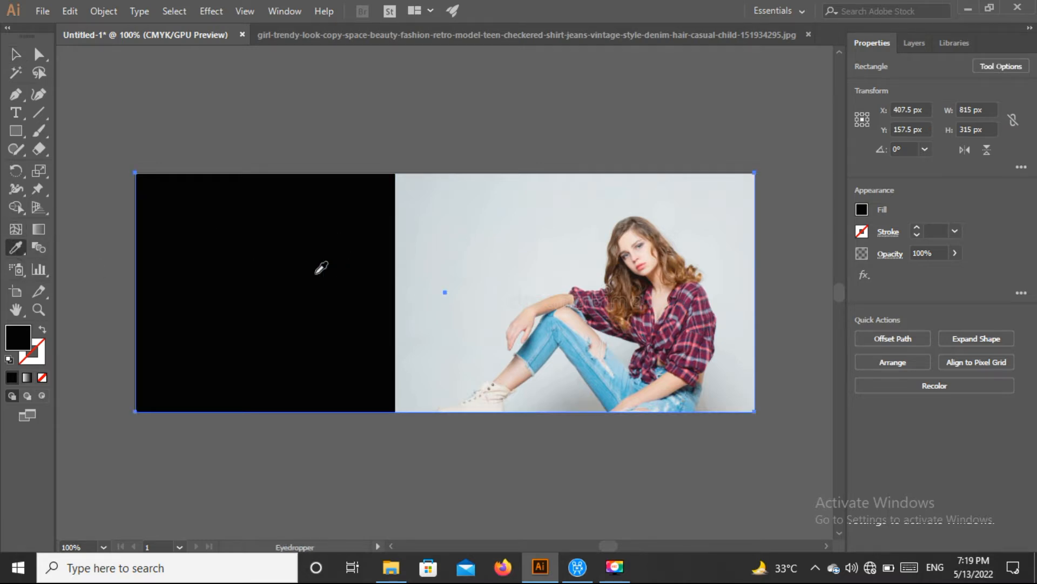
pyautogui.click(446, 243)
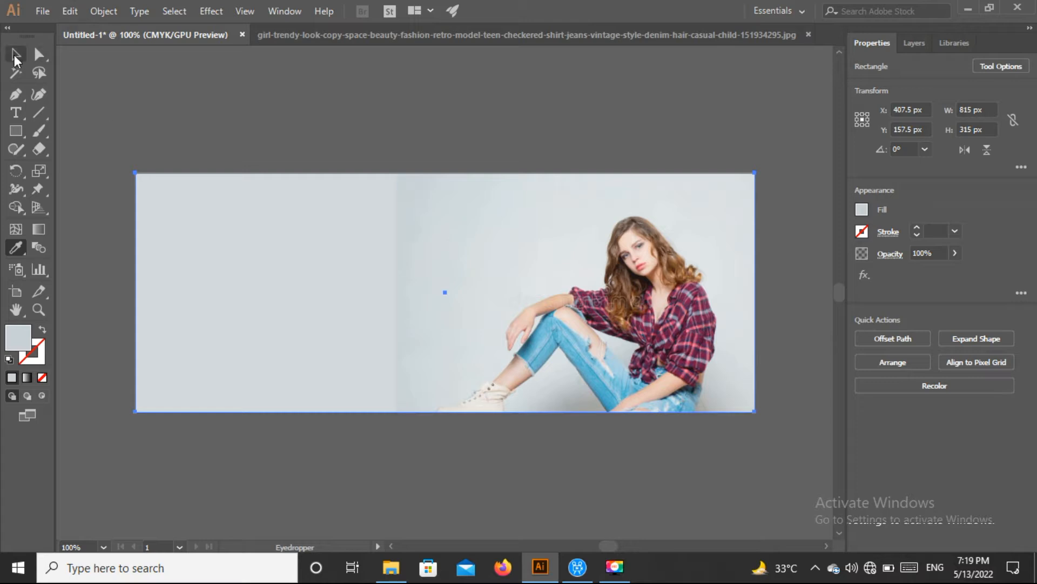
pyautogui.click(15, 54)
pyautogui.click(215, 80)
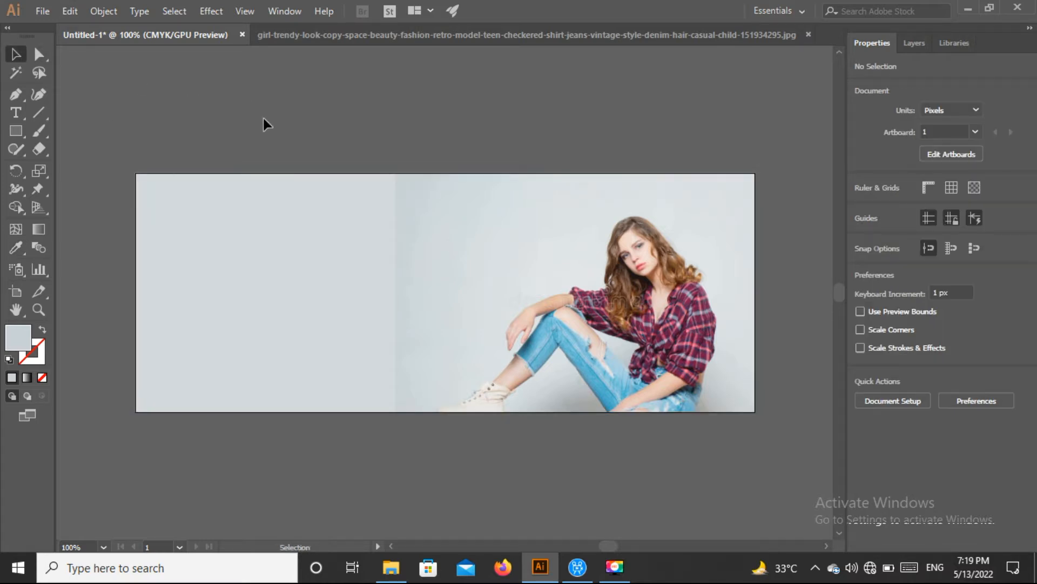
# Change the background rectangle's fill to the yellow swatch.
pyautogui.click(303, 235)
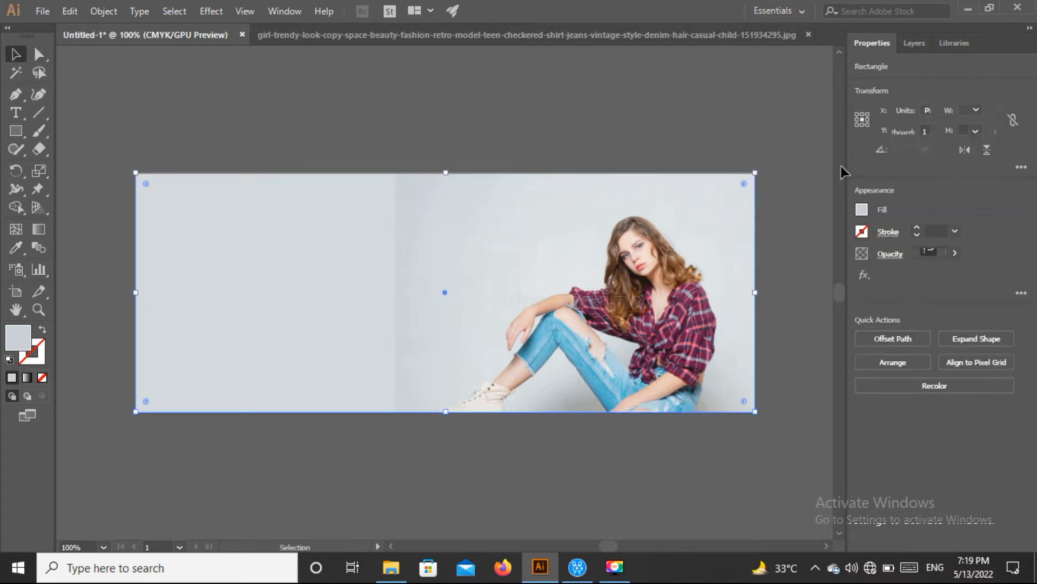
pyautogui.click(862, 209)
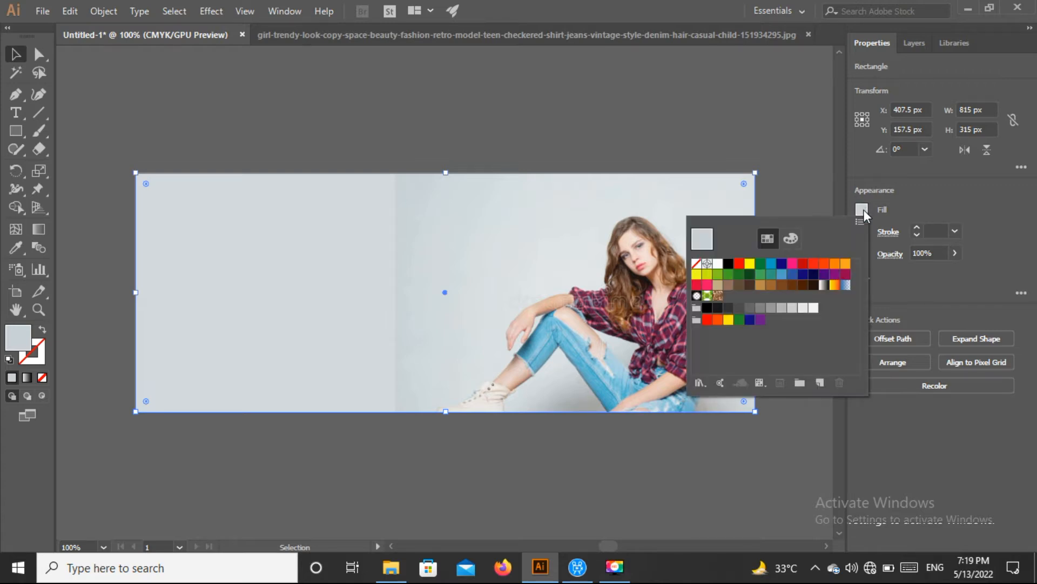
pyautogui.click(750, 263)
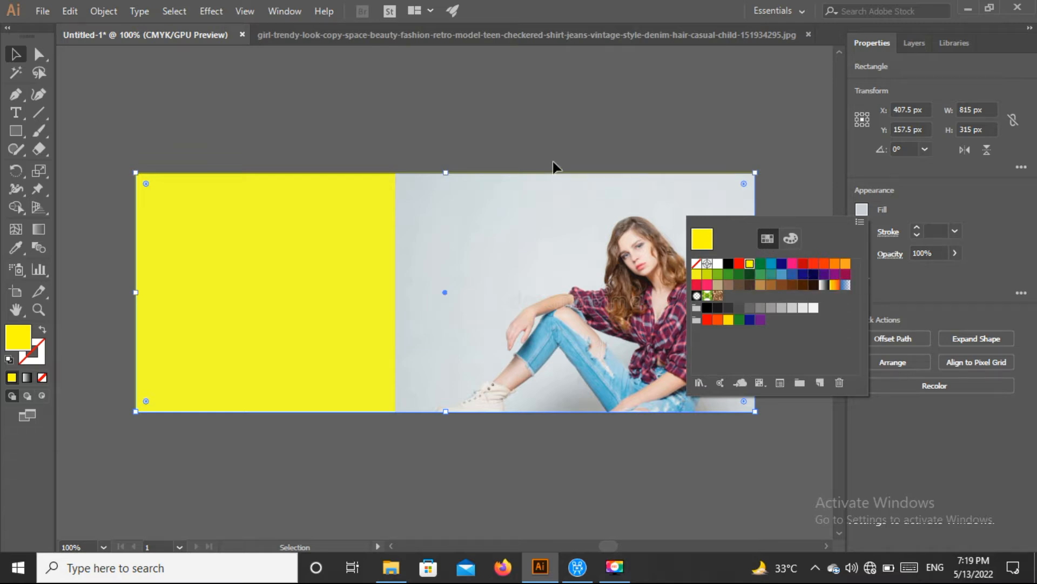
pyautogui.click(521, 141)
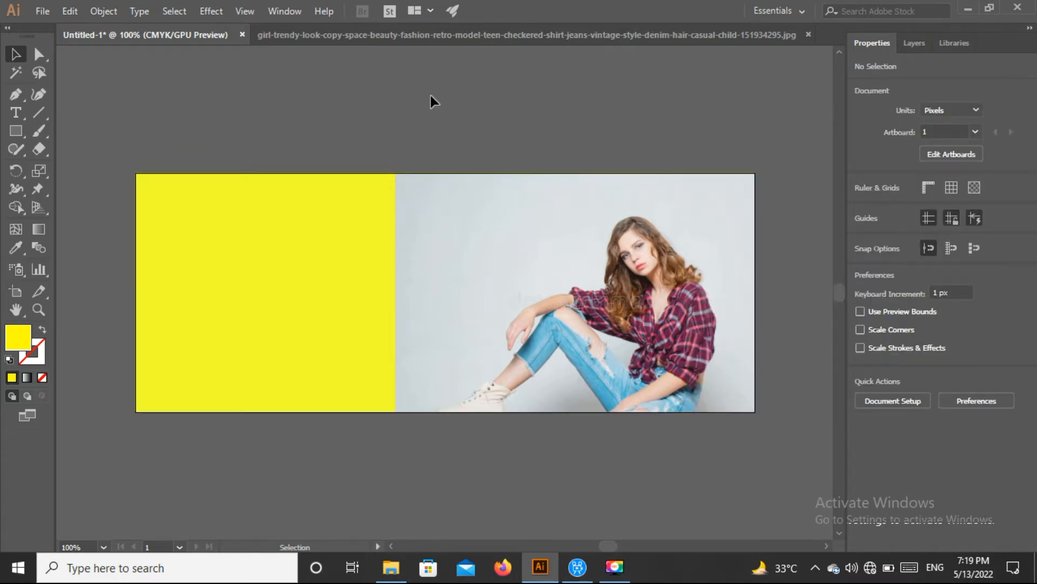
# Fill the background rectangle with the dark blue swatch and edit that swatch with preview to dark teal, C=100 M=28 Y=53 K=41.
pyautogui.click(355, 201)
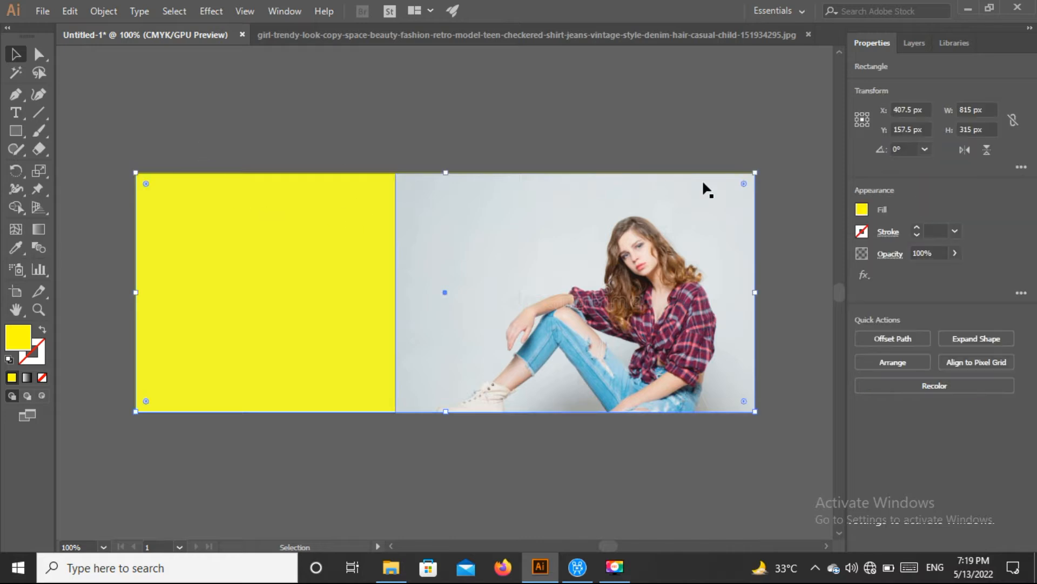
pyautogui.click(863, 212)
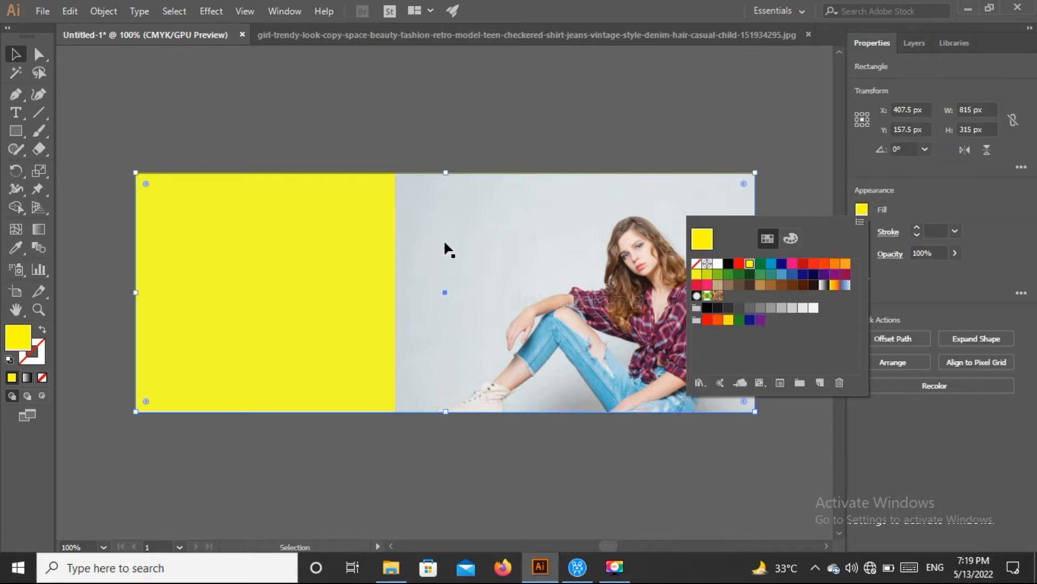
pyautogui.click(363, 243)
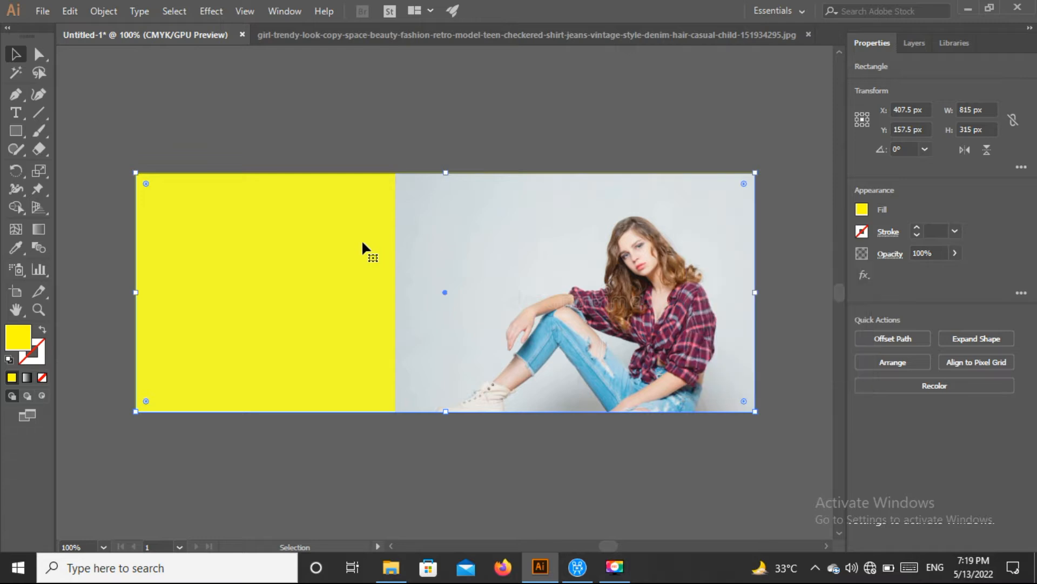
pyautogui.click(862, 211)
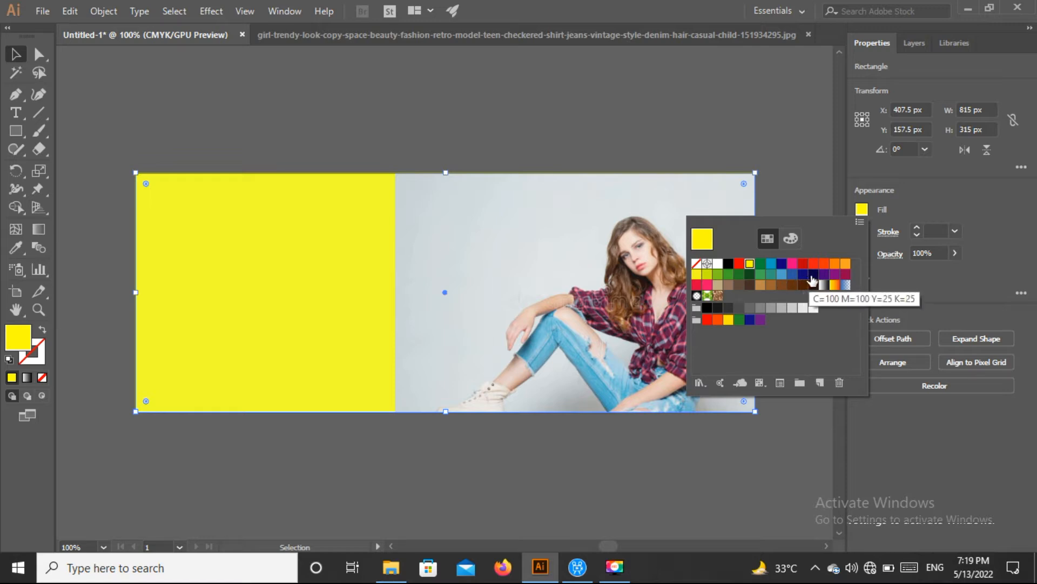
pyautogui.click(812, 275)
pyautogui.doubleClick(813, 275)
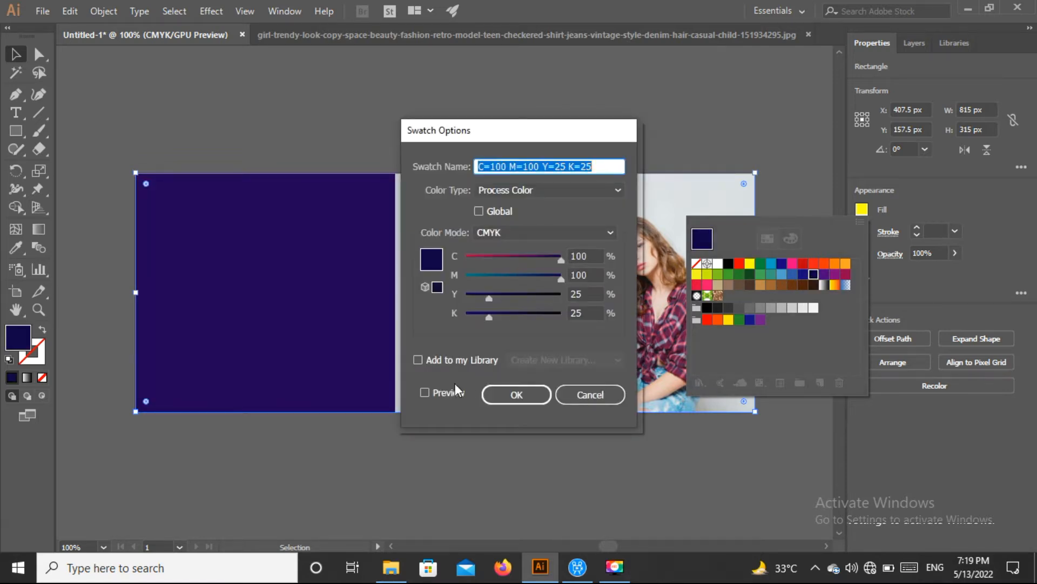
pyautogui.click(424, 392)
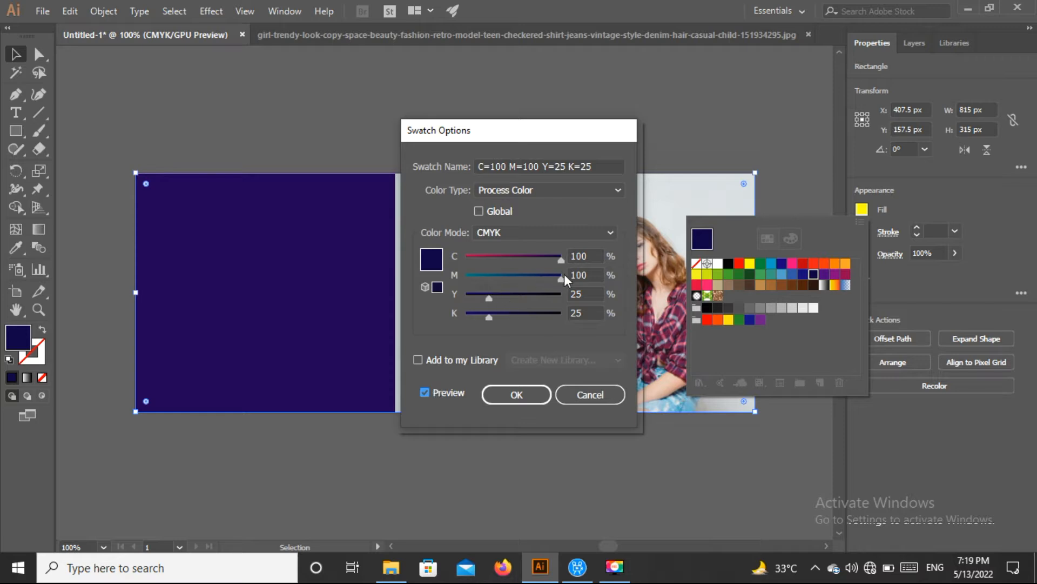
pyautogui.moveTo(563, 277); pyautogui.dragTo(507, 315)
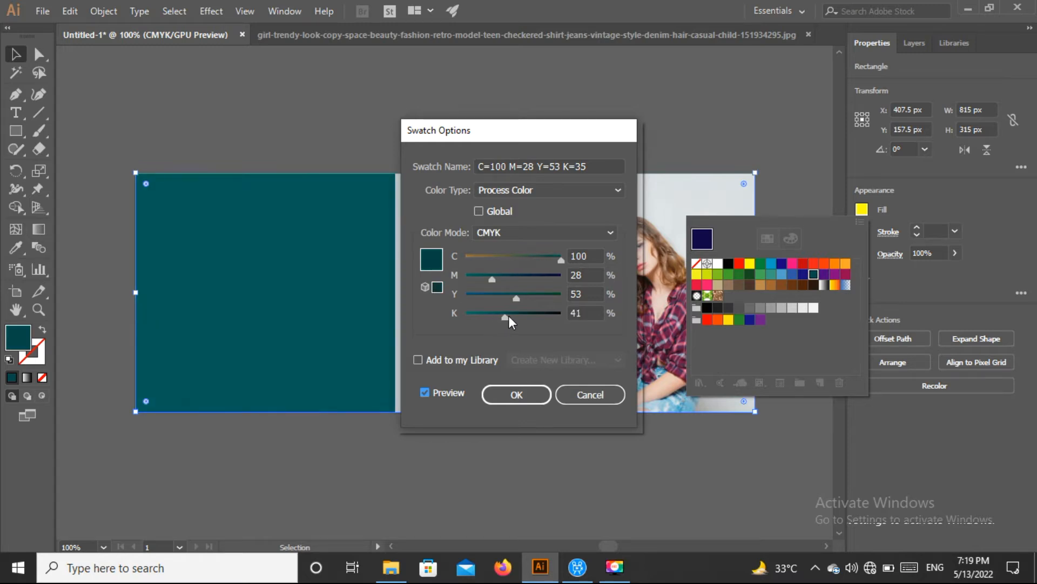
pyautogui.click(532, 392)
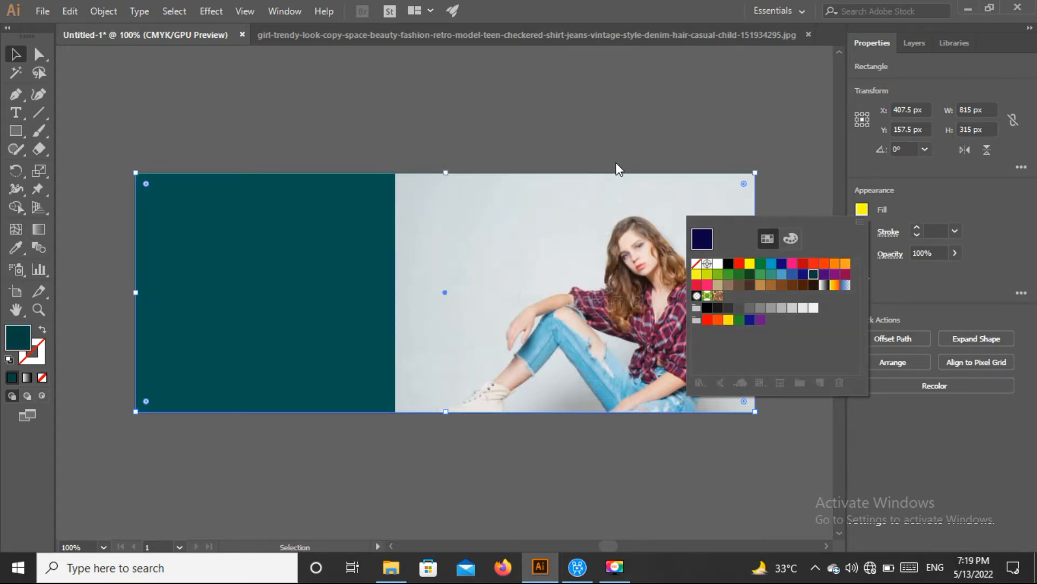
pyautogui.click(625, 132)
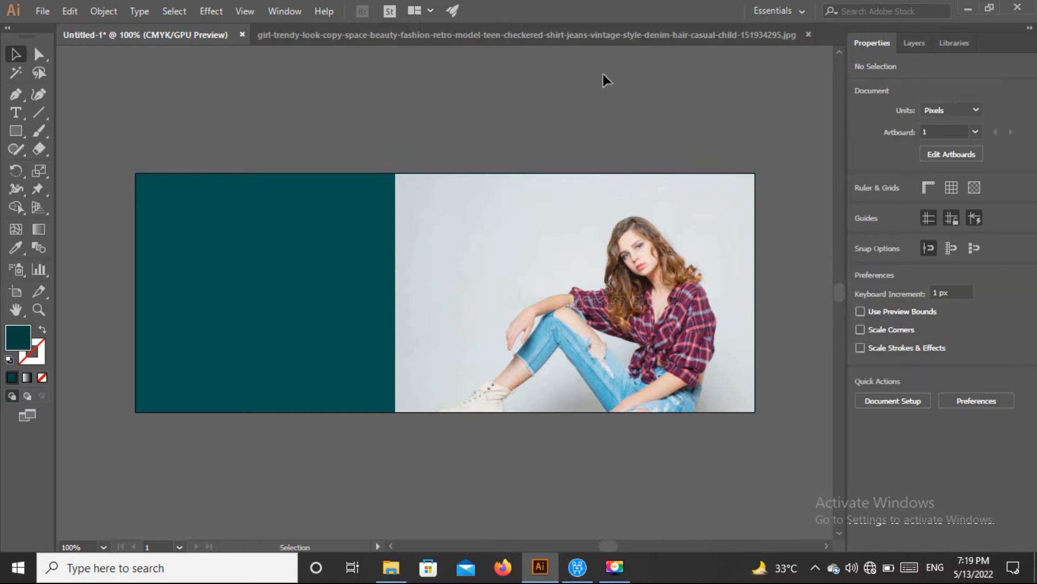
# Add the text "40 % OFF" on the teal area beside the photo.
pyautogui.click(241, 264)
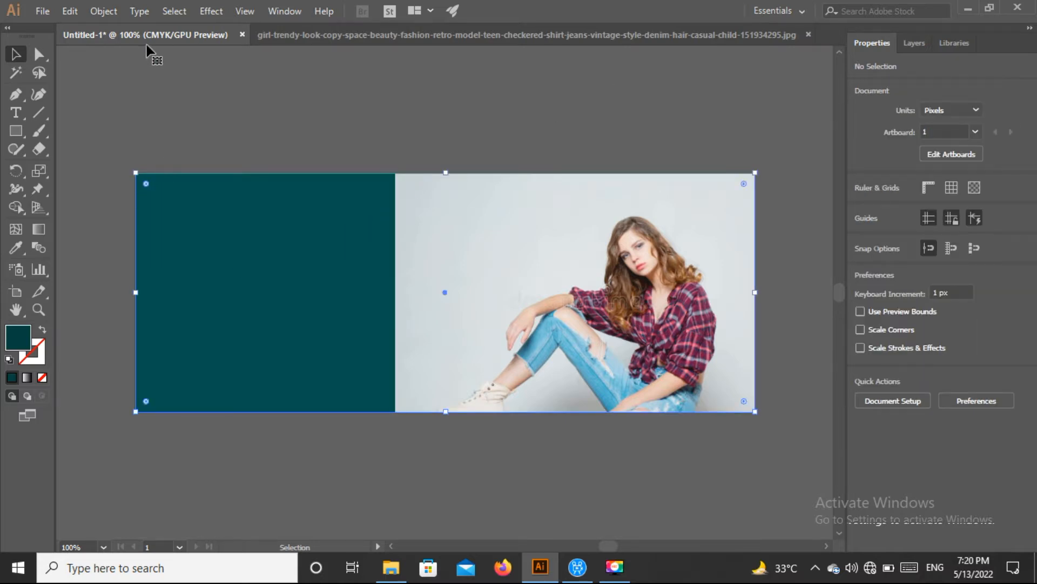
pyautogui.press('a')
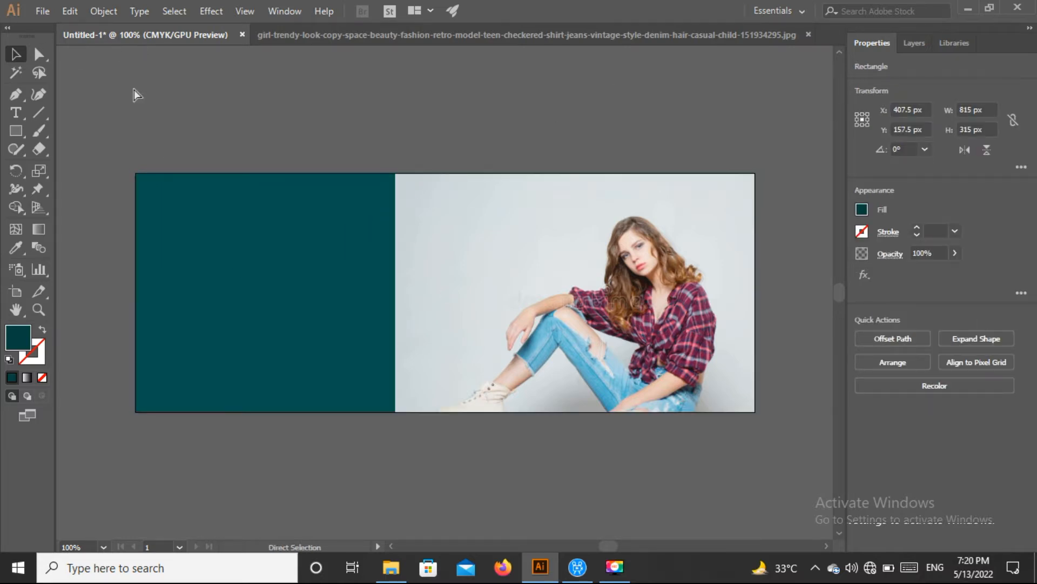
pyautogui.click(17, 113)
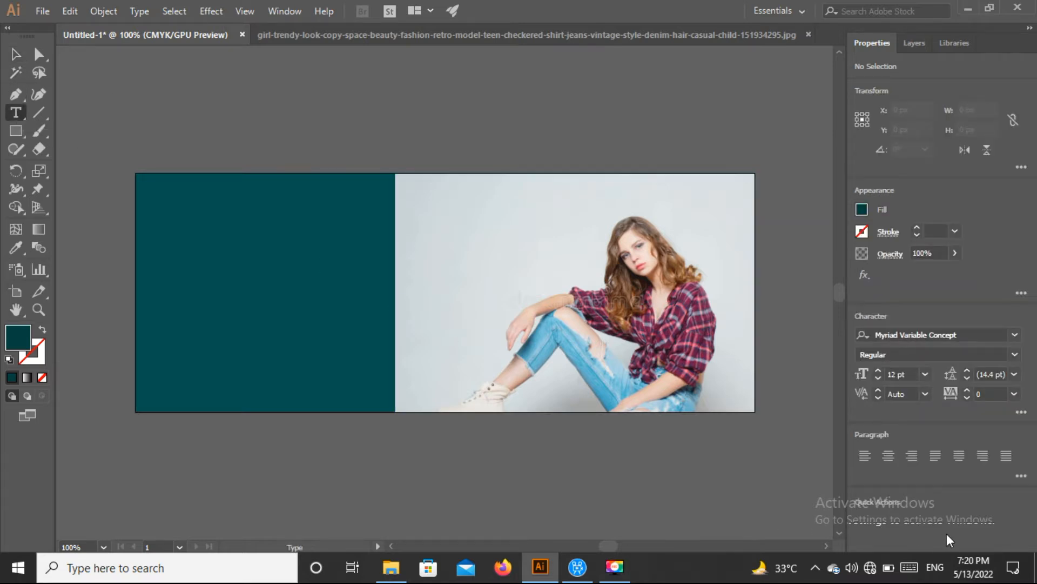
pyautogui.click(170, 252)
pyautogui.press('BackSpace')
pyautogui.write('50')
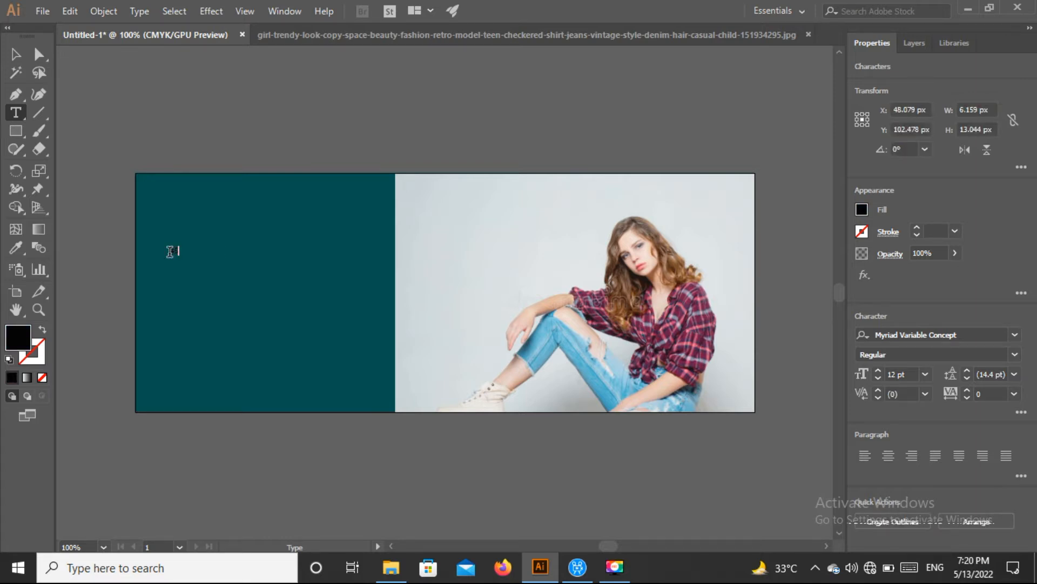
pyautogui.press('BackSpace')
pyautogui.write('0')
pyautogui.write(' %')
pyautogui.write(')O')
pyautogui.write(' OFF')
pyautogui.press('BackSpace')
pyautogui.press('BackSpace')
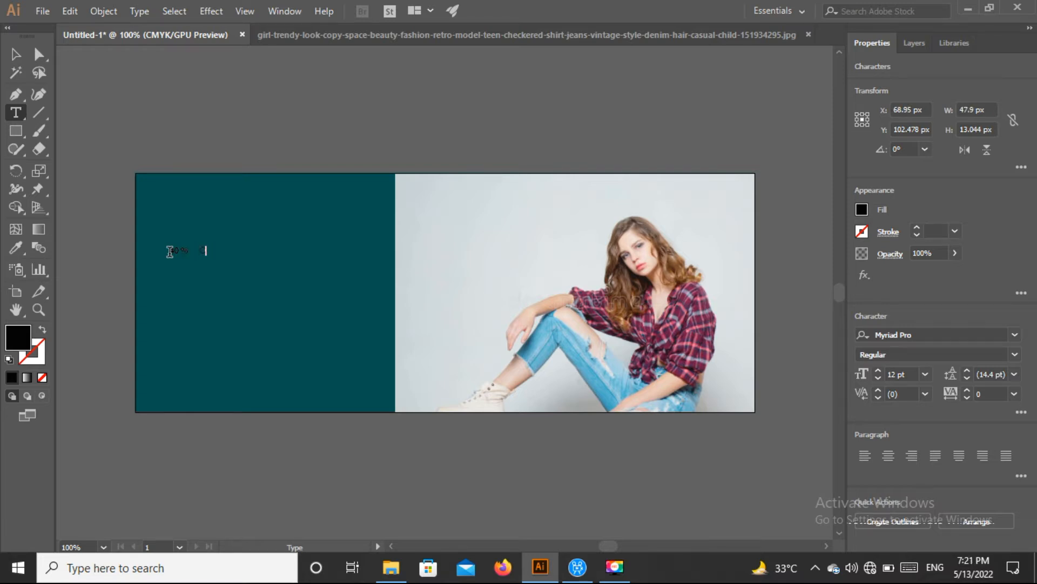
pyautogui.press('BackSpace')
pyautogui.press('BackSpace')
pyautogui.press('BackSpace')
pyautogui.press('BackSpace')
pyautogui.press('BackSpace')
pyautogui.write('OFF')
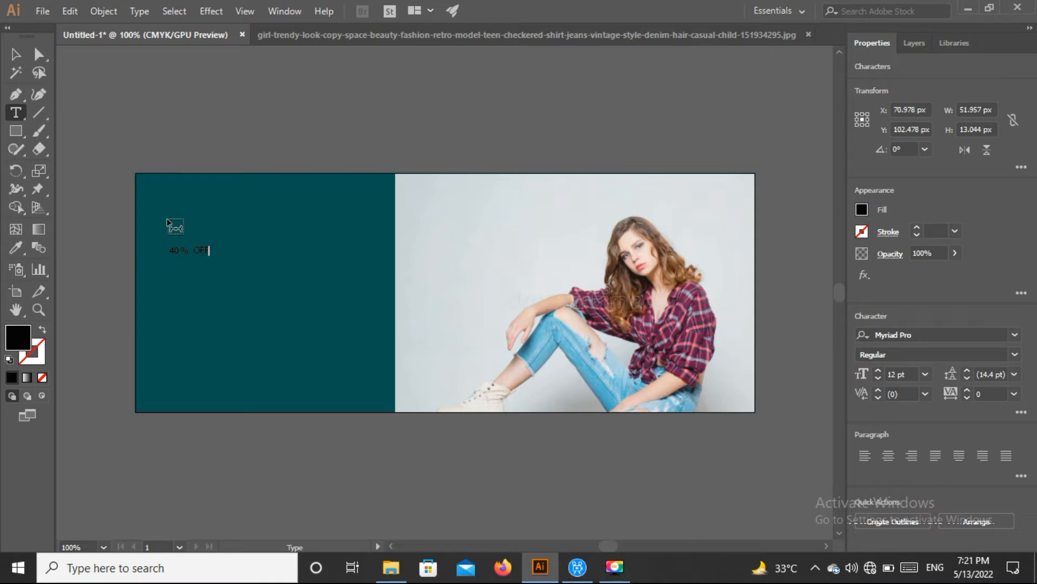
pyautogui.press('Escape')
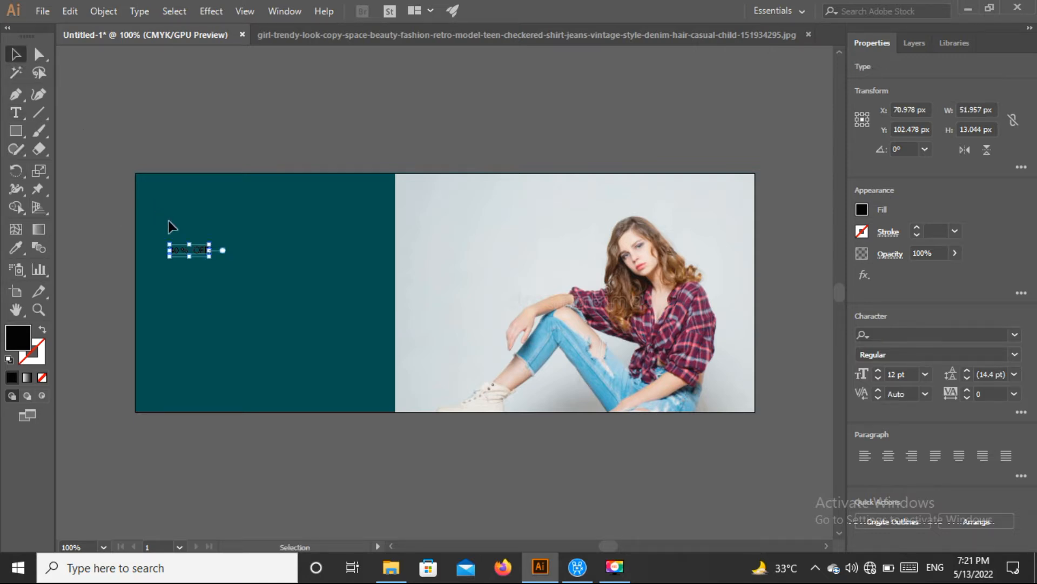
# Enlarge the "40 % OFF" text to about 59 pt in the teal area's upper half and remove the extra spaces before "OFF".
pyautogui.moveTo(210, 261); pyautogui.dragTo(366, 355)
pyautogui.moveTo(320, 297); pyautogui.dragTo(322, 264)
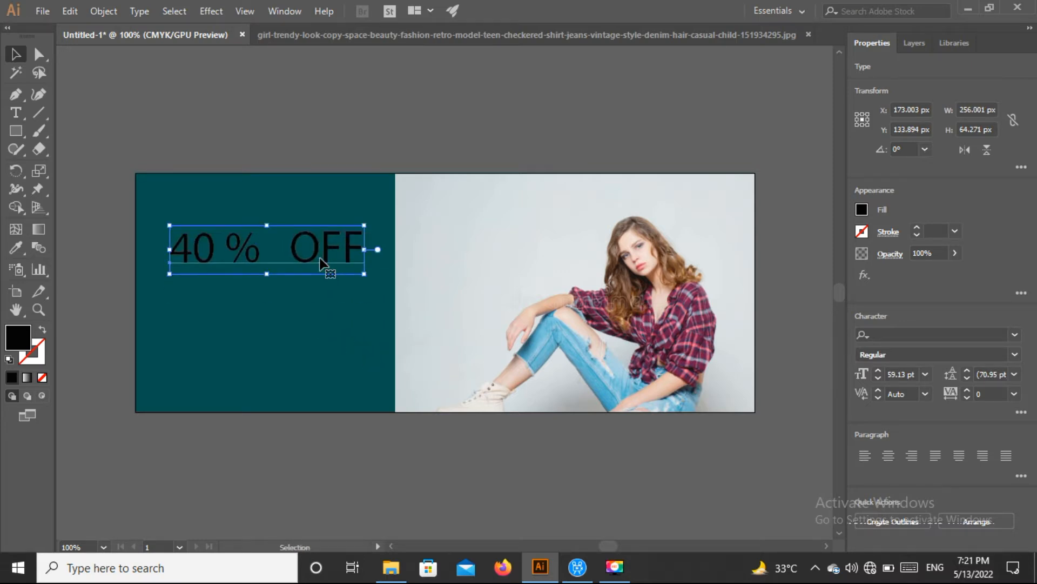
pyautogui.click(20, 109)
pyautogui.click(291, 234)
pyautogui.press('BackSpace')
pyautogui.press('BackSpace')
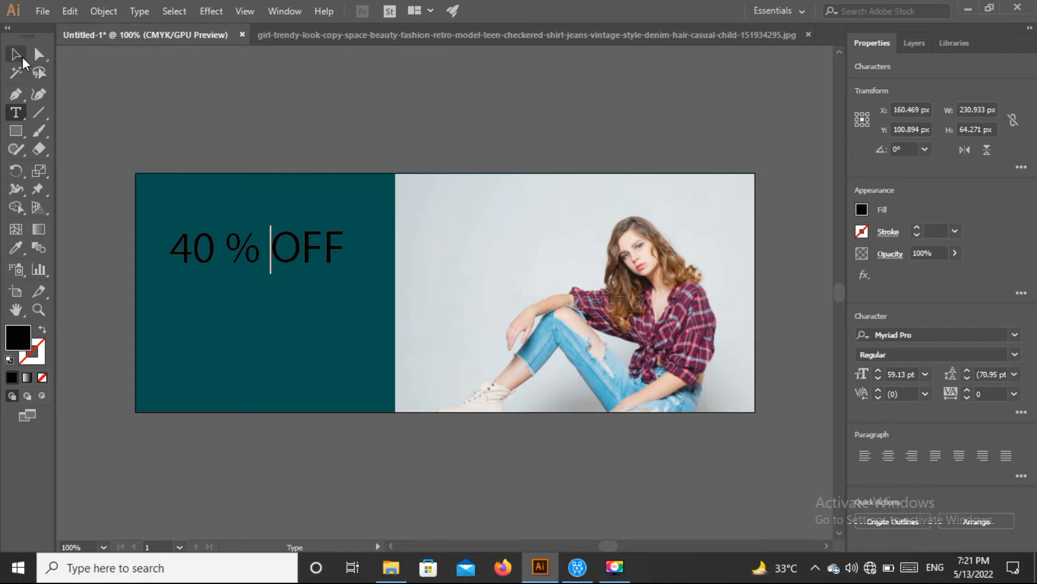
# Scale the "40 % OFF" text up to about 71 pt and move it so it sits centred across the teal area.
pyautogui.click(16, 54)
pyautogui.moveTo(346, 273); pyautogui.dragTo(380, 301)
pyautogui.moveTo(306, 252); pyautogui.dragTo(294, 247)
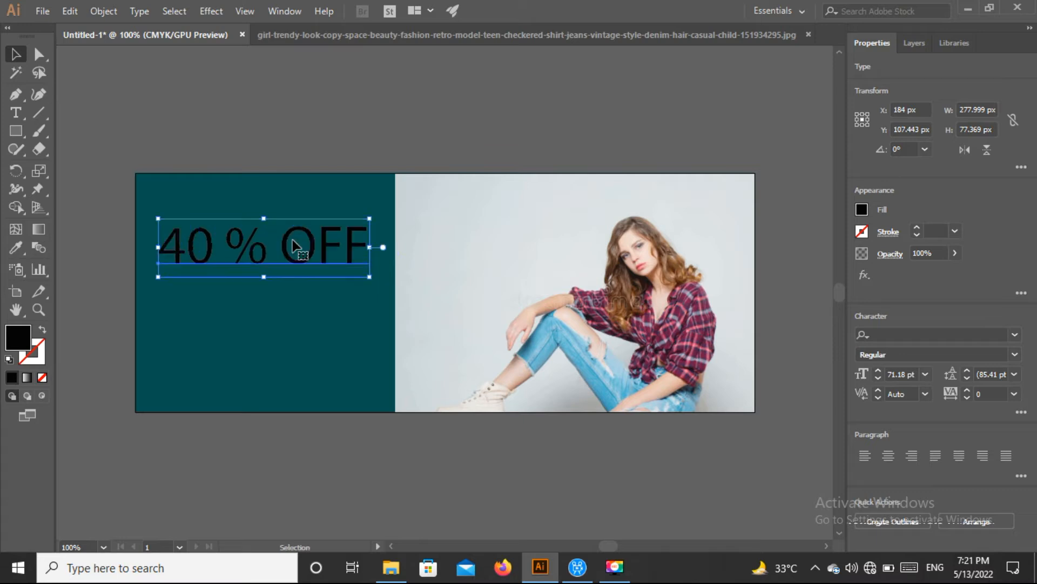
# Try the C=35 M=100 Y=35 K=10 and C=50 M=100 Y=0 K=0 swatches as the fill of the "40 % OFF" text.
pyautogui.click(862, 210)
pyautogui.click(846, 276)
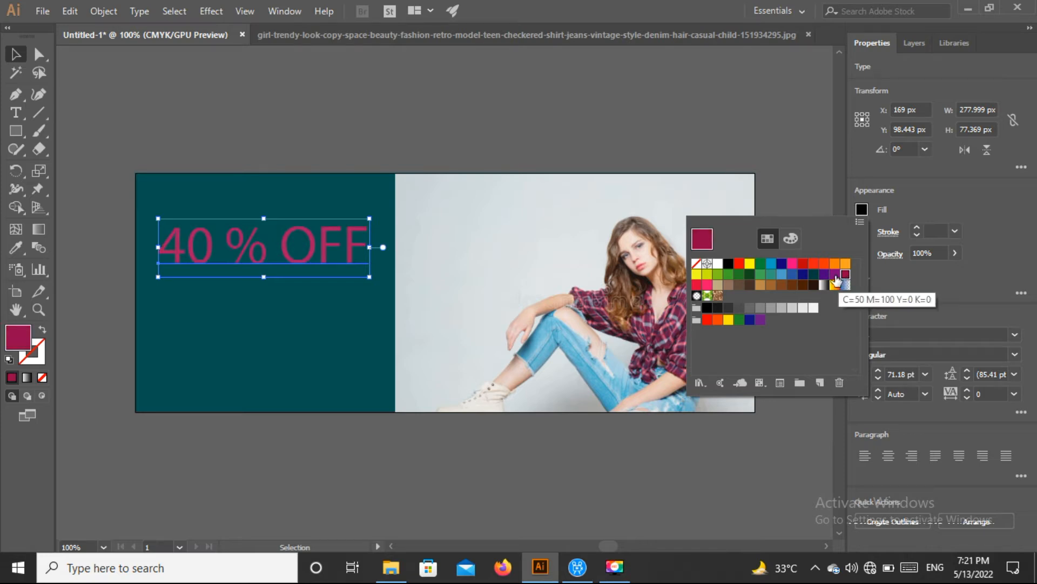
pyautogui.click(836, 276)
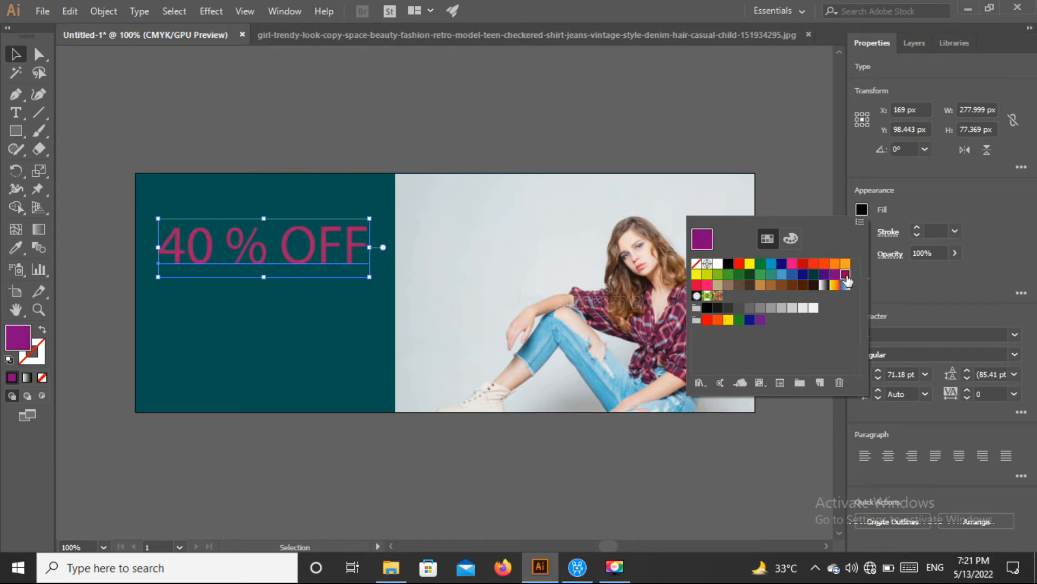
# Fill the text with the crimson swatch and edit that swatch with preview to a red of C=23 M=100 Y=100, lowering K.
pyautogui.doubleClick(846, 276)
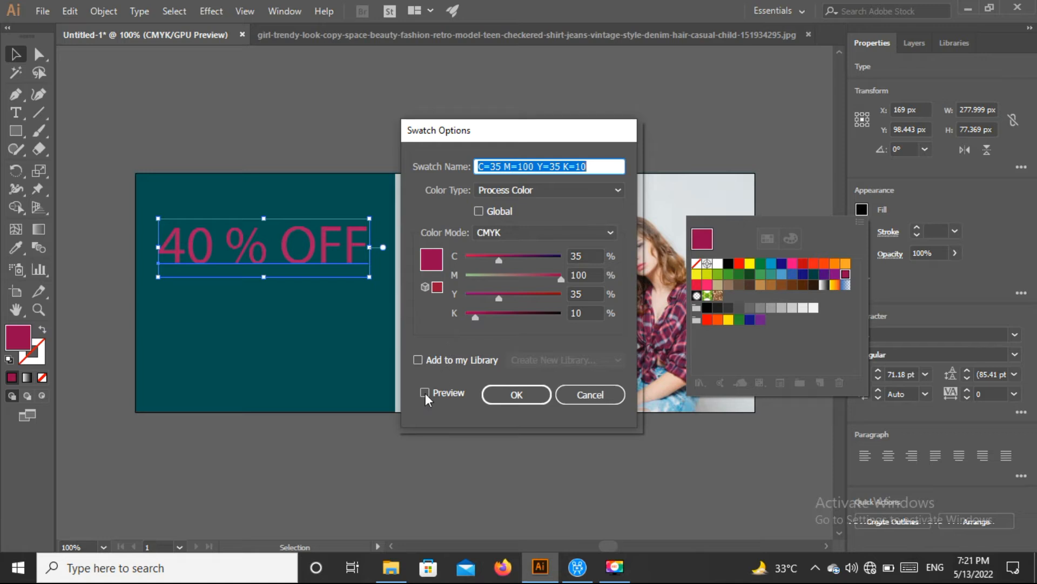
pyautogui.click(424, 393)
pyautogui.moveTo(499, 300); pyautogui.dragTo(498, 259)
pyautogui.moveTo(475, 317); pyautogui.dragTo(562, 295)
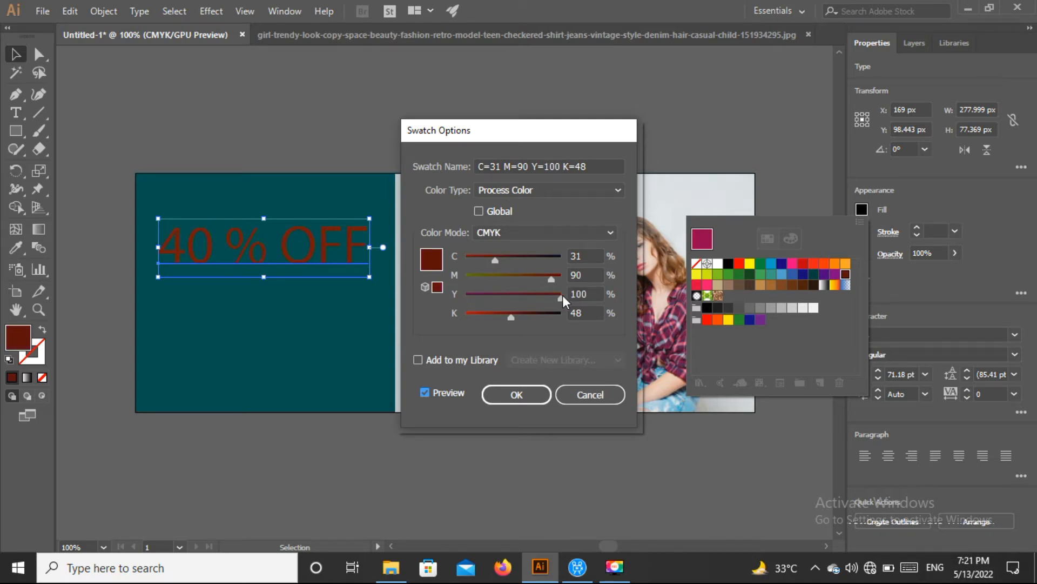
pyautogui.moveTo(549, 278)
pyautogui.mouseDown()
pyautogui.moveTo(523, 280)
pyautogui.moveTo(559, 278)
pyautogui.mouseUp()
pyautogui.moveTo(496, 261)
pyautogui.mouseDown()
pyautogui.moveTo(510, 261)
pyautogui.moveTo(487, 256)
pyautogui.mouseUp()
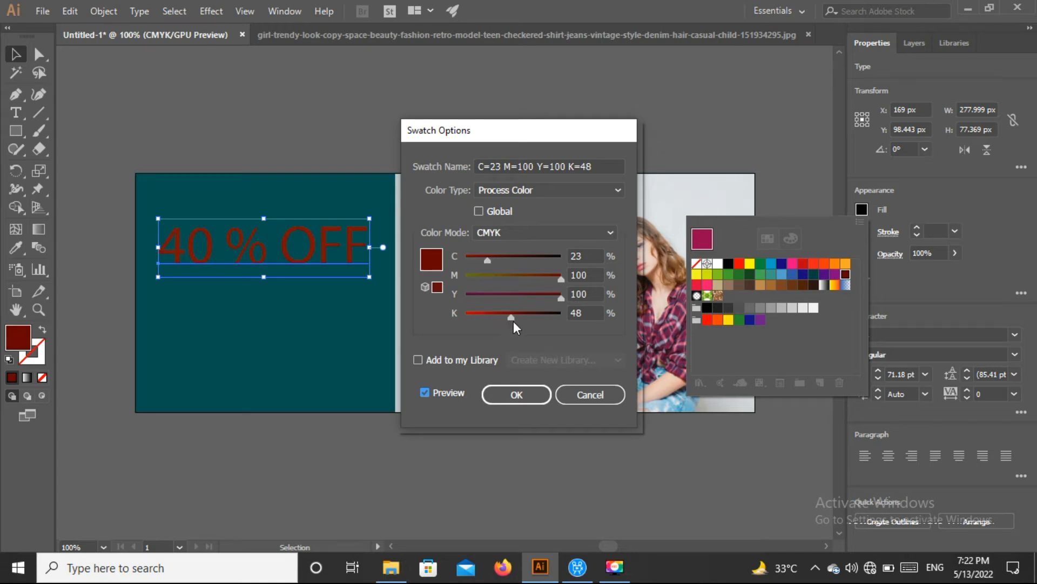
pyautogui.moveTo(511, 318); pyautogui.dragTo(495, 316)
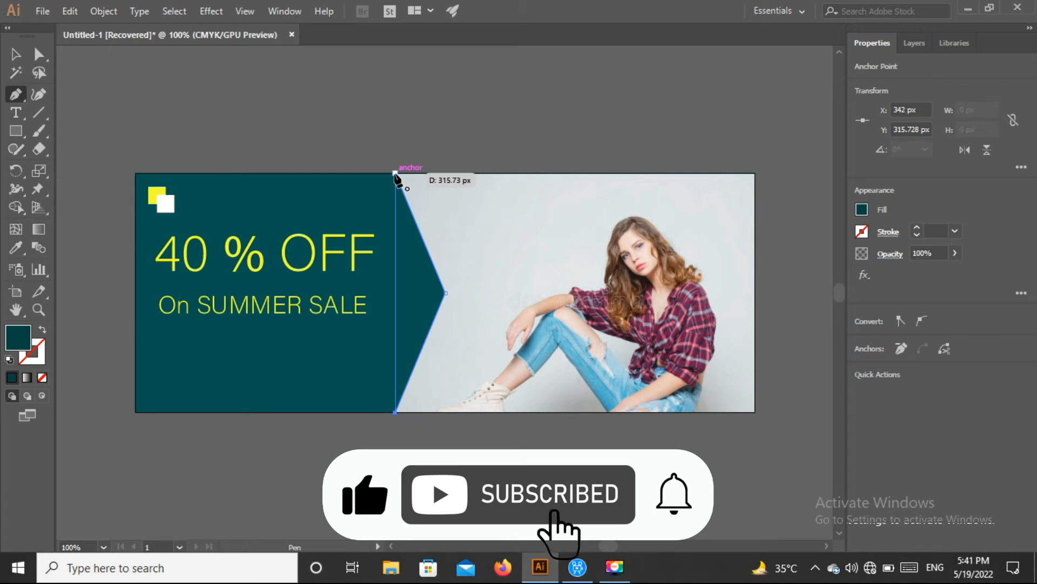
# Close the dark teal triangle along the teal panel's right edge and stretch its tip outward to make it 83 px wide.
pyautogui.click(396, 175)
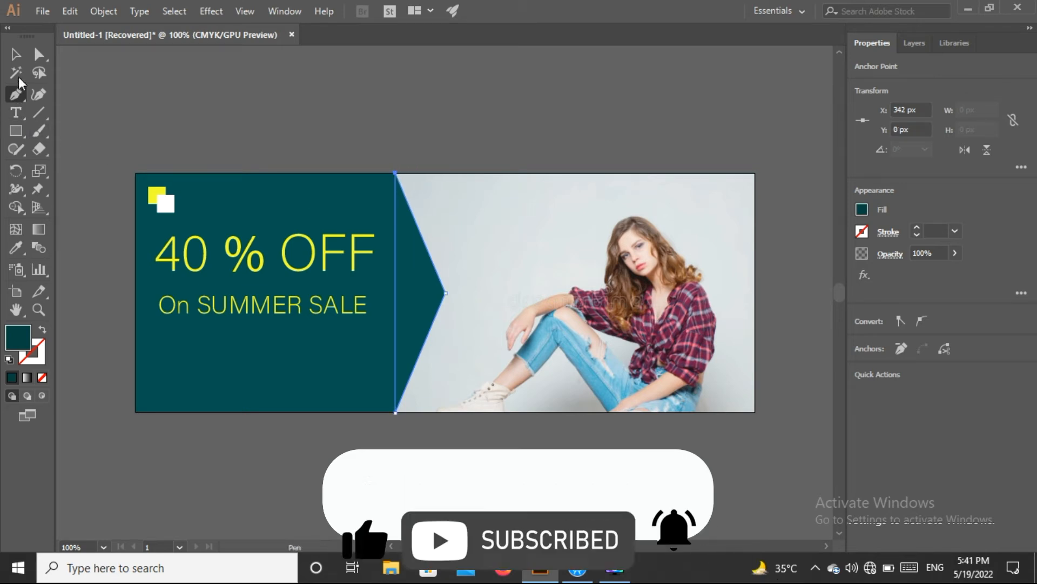
pyautogui.click(15, 54)
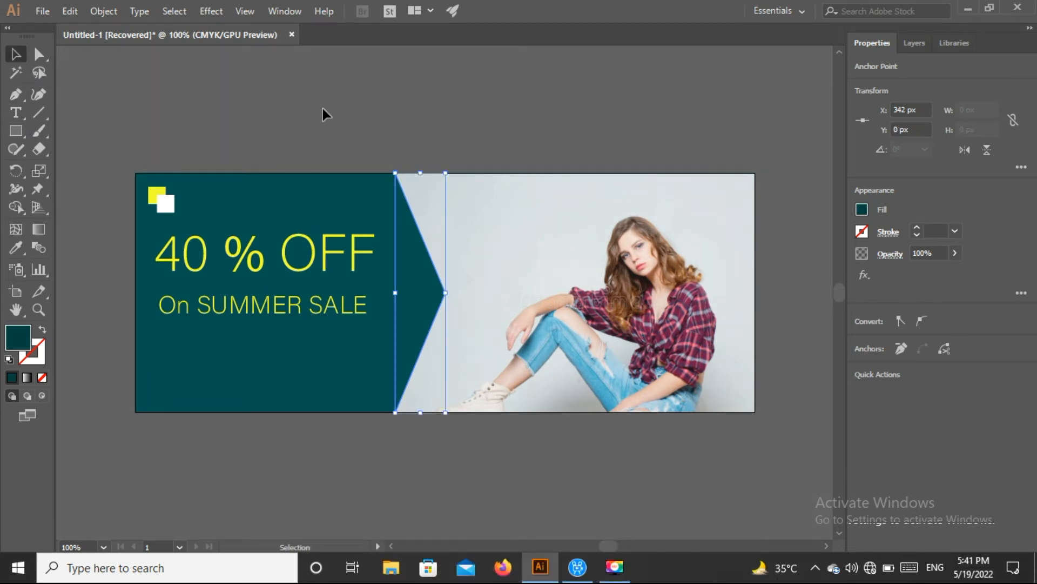
pyautogui.click(497, 108)
pyautogui.click(436, 278)
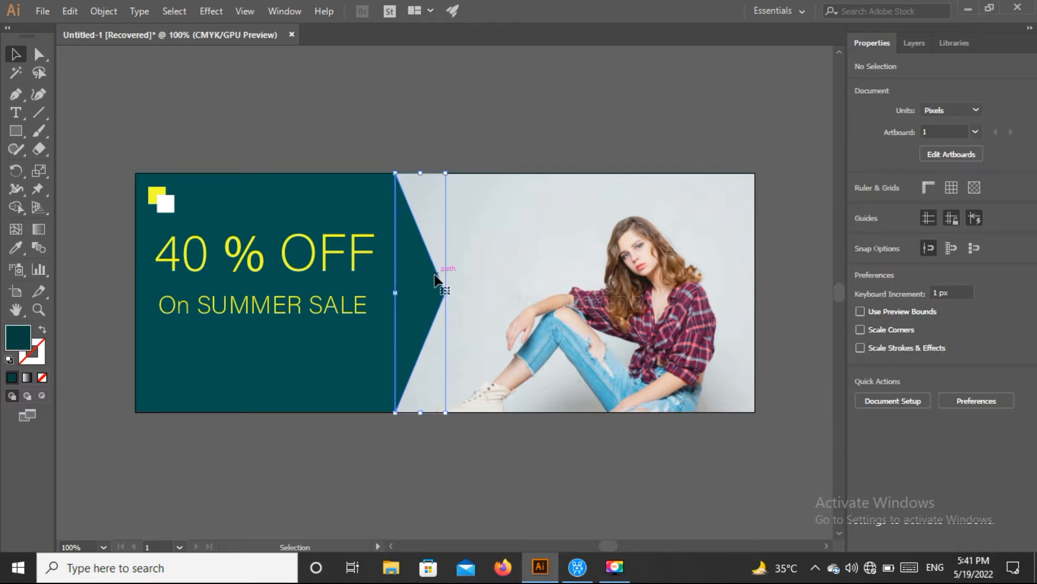
pyautogui.moveTo(445, 290); pyautogui.dragTo(458, 289)
pyautogui.click(455, 89)
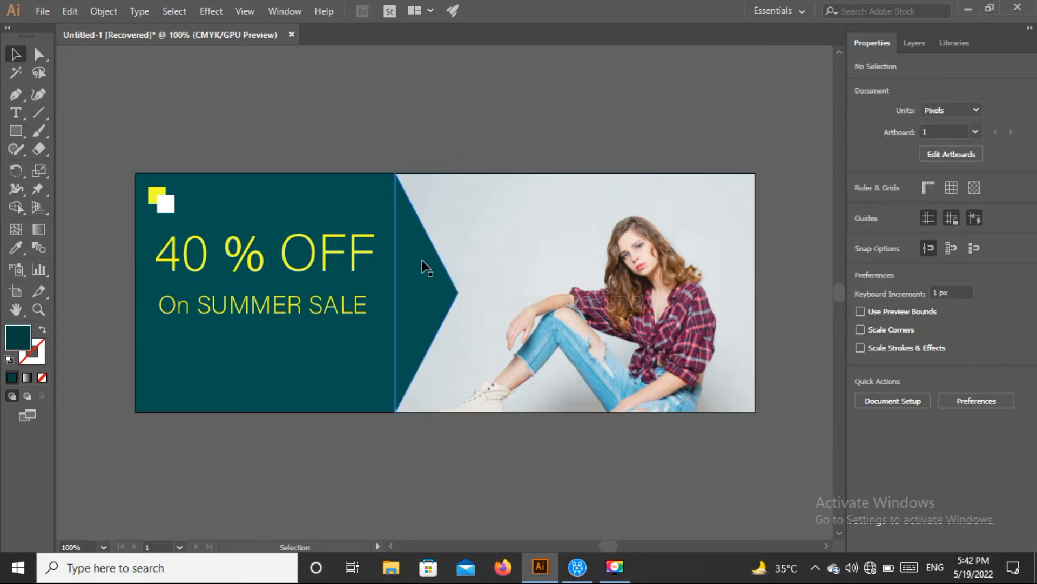
# Duplicate the teal triangle onto the photo's right edge and reflect the copy across the vertical axis.
pyautogui.moveTo(425, 276); pyautogui.dragTo(741, 278)
pyautogui.rightClick(738, 278)
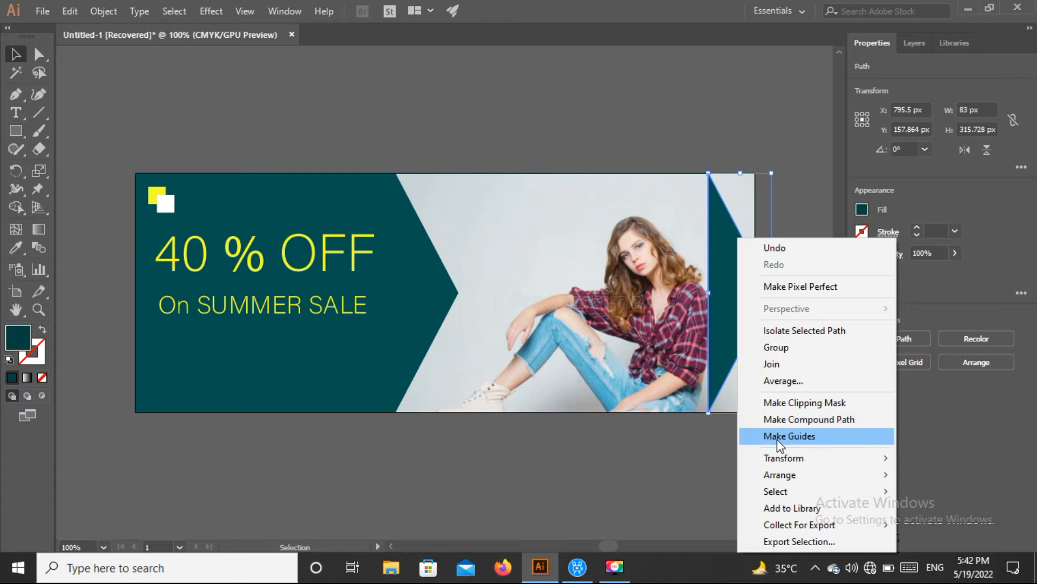
pyautogui.moveTo(783, 456)
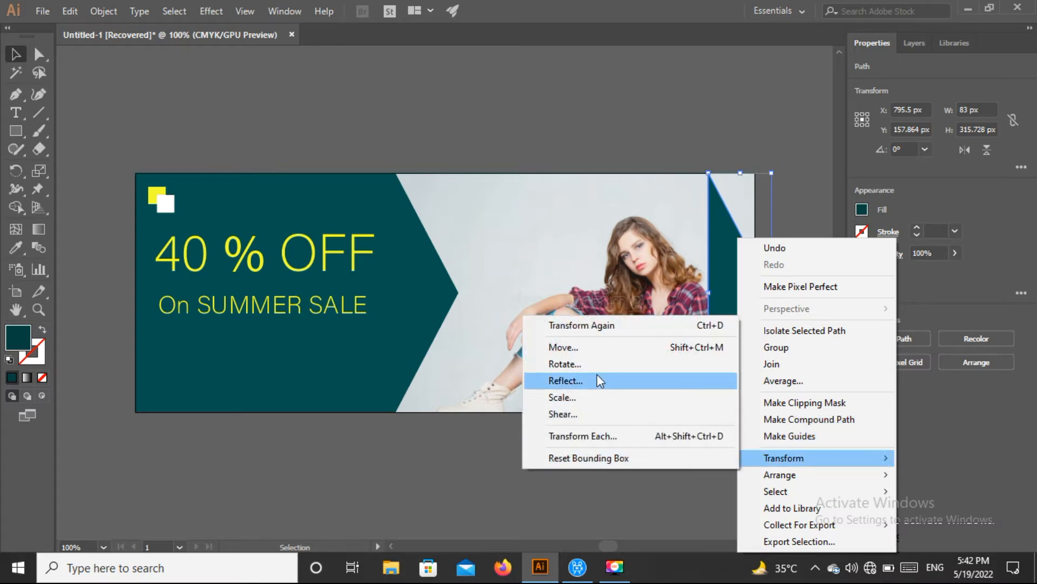
pyautogui.click(565, 381)
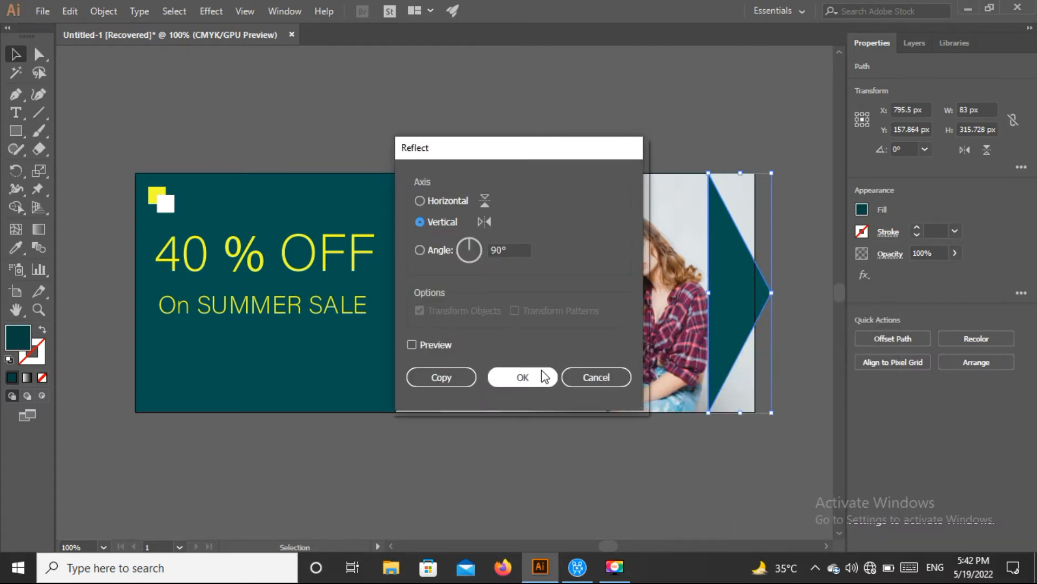
pyautogui.click(542, 374)
# Narrow the mirrored triangle to fit inside the banner's right edge and select the triangle beside the offer text.
pyautogui.moveTo(740, 294)
pyautogui.mouseDown()
pyautogui.moveTo(697, 297)
pyautogui.moveTo(726, 296)
pyautogui.mouseUp()
pyautogui.click(785, 300)
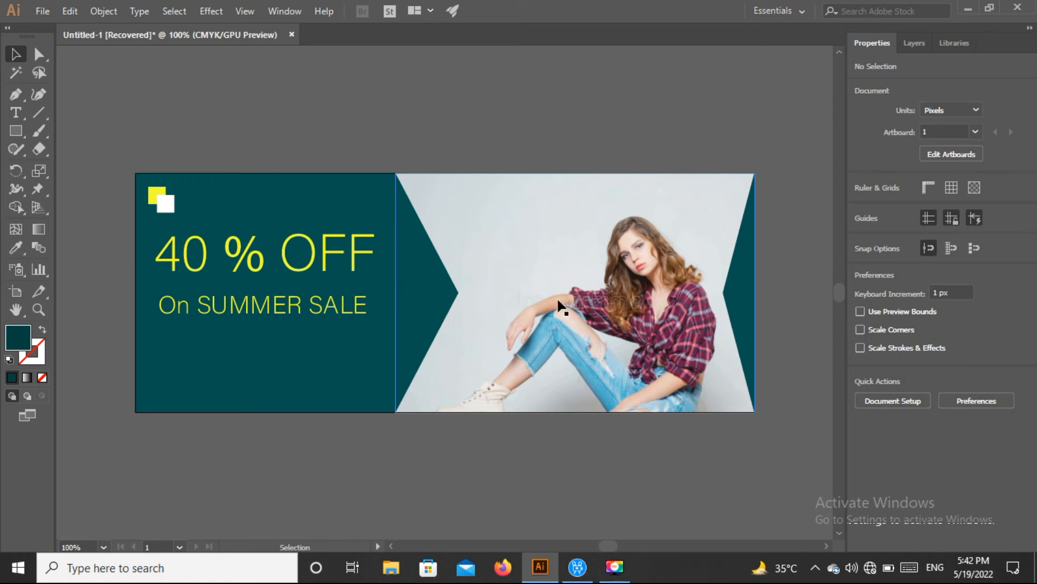
pyautogui.click(437, 295)
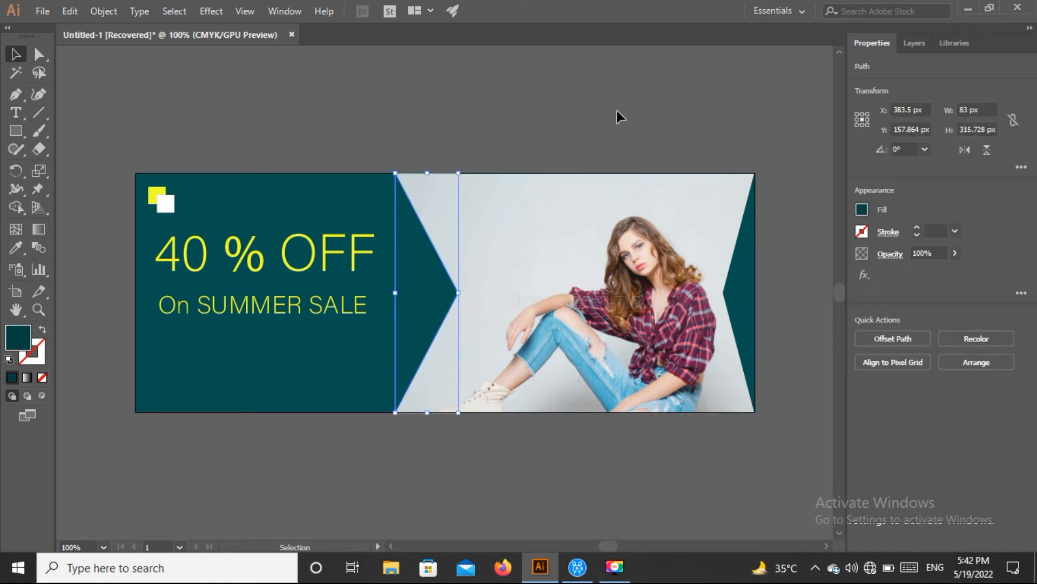